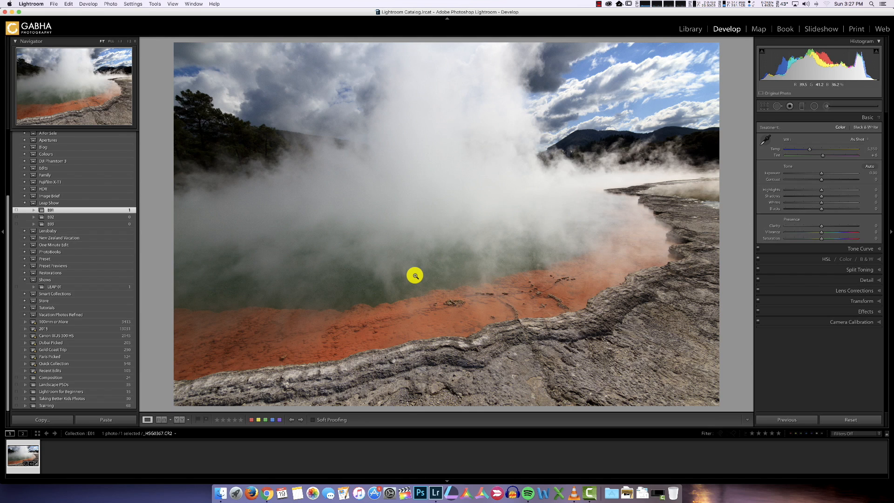
- Try the Camera Faithful calibration profile on the photo and return it to Camera Landscape
key(i)
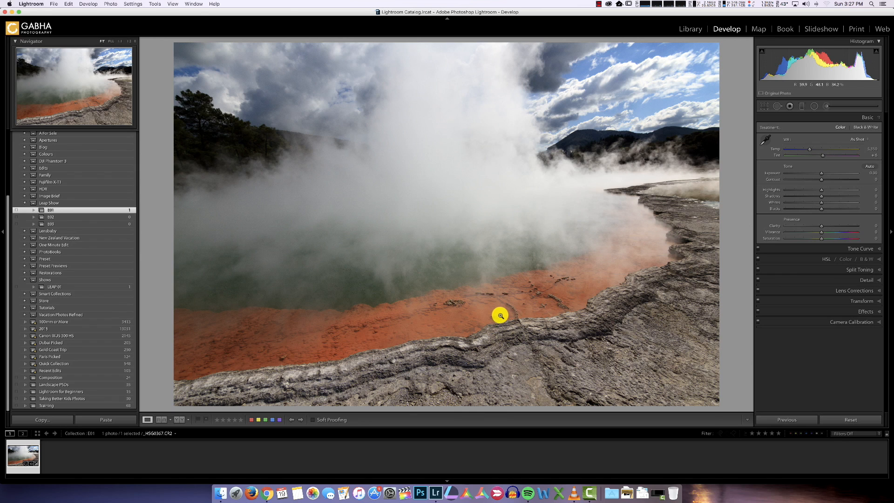
click(873, 323)
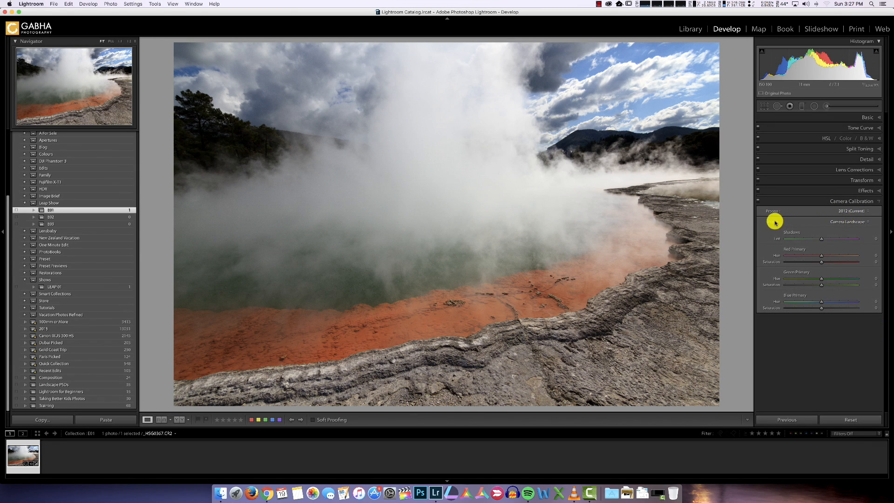
click(861, 223)
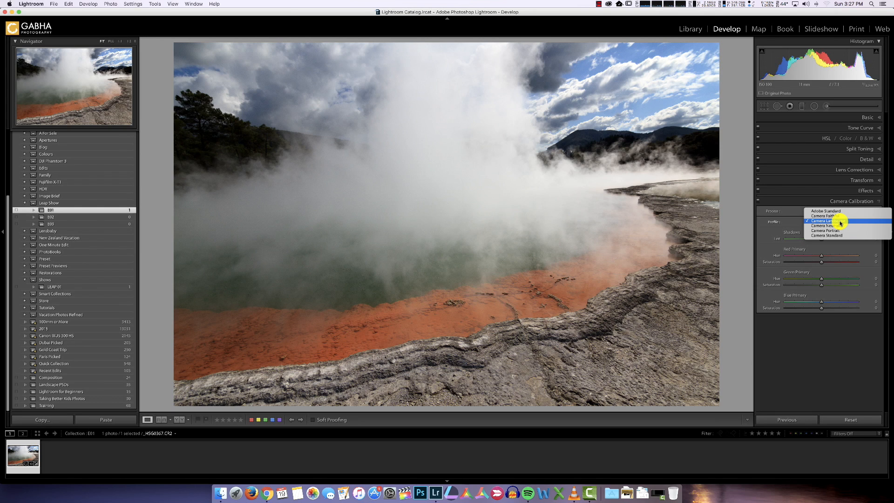
click(845, 217)
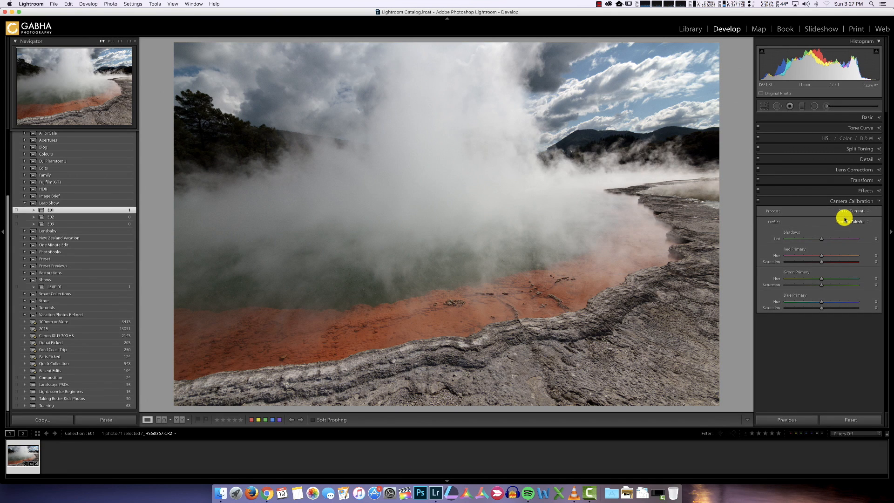
click(847, 222)
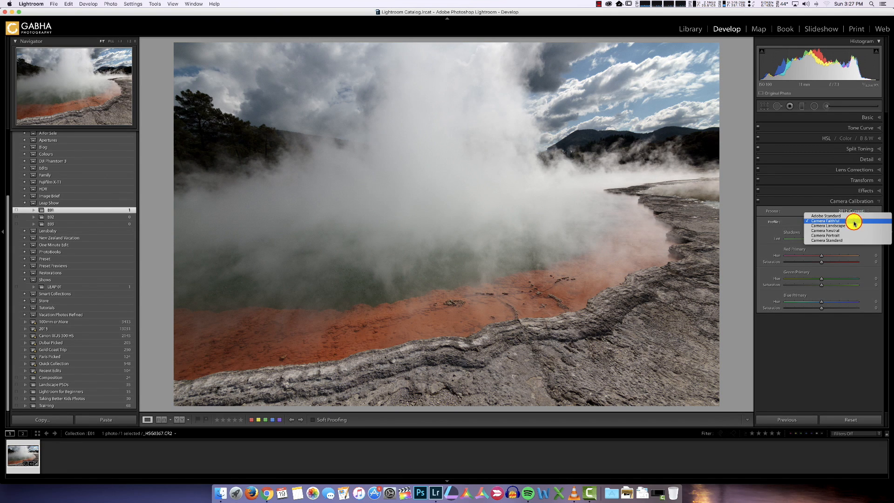
click(852, 226)
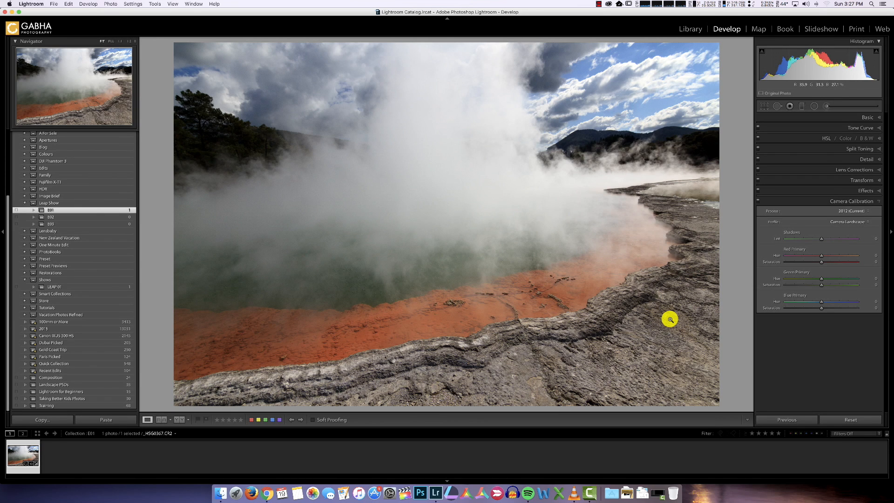
- Recover tonal detail in the photo by setting Highlights to -75 and Shadows to +76
click(866, 116)
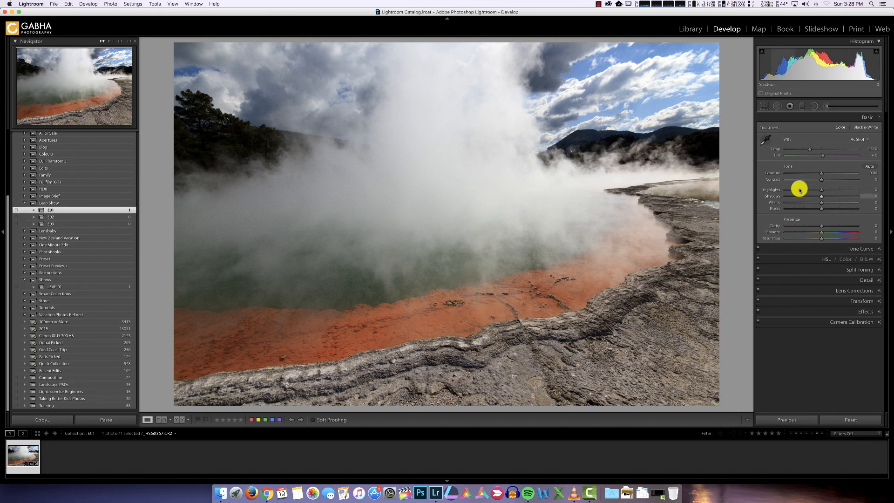
click(822, 191)
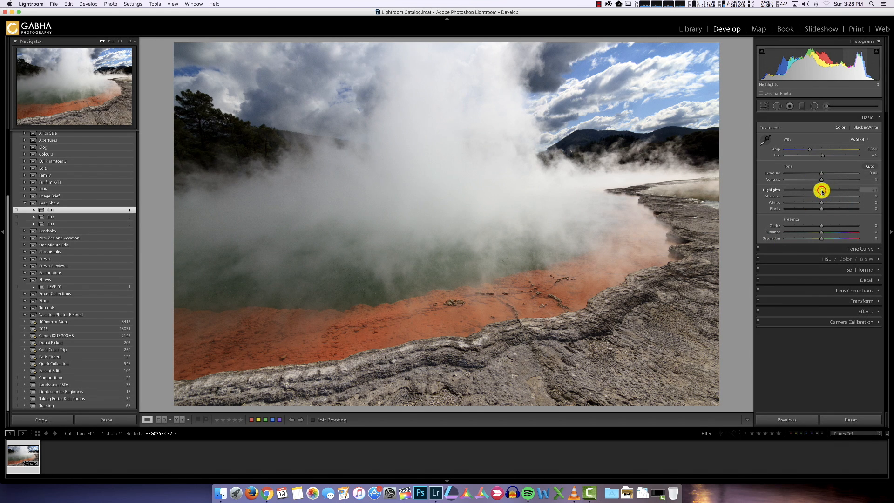
drag(822, 191, 795, 191)
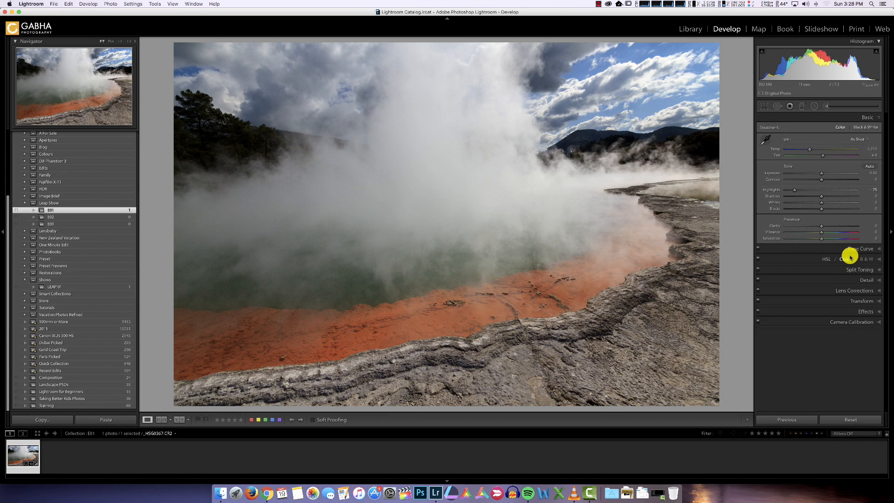
drag(815, 200, 850, 199)
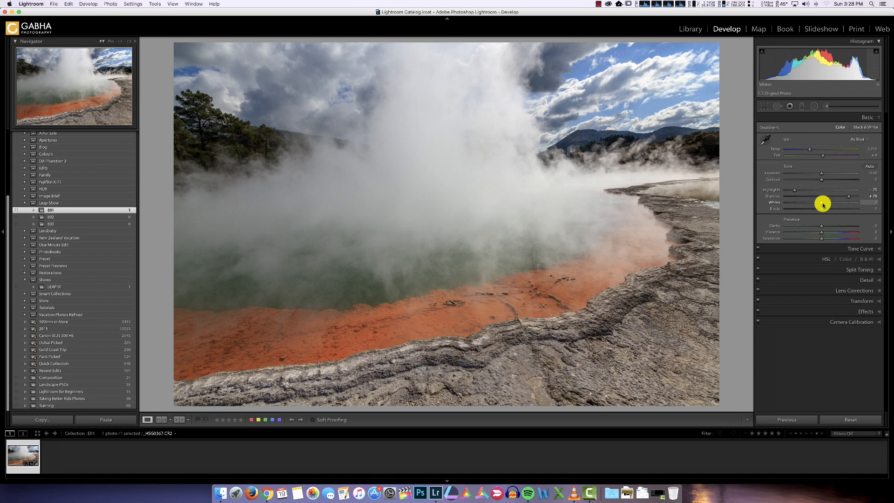
- Set Whites to +38 with the clipping preview as a guide, and reduce Highlights to -80
key(alt)
drag(823, 205, 835, 205)
key(alt)
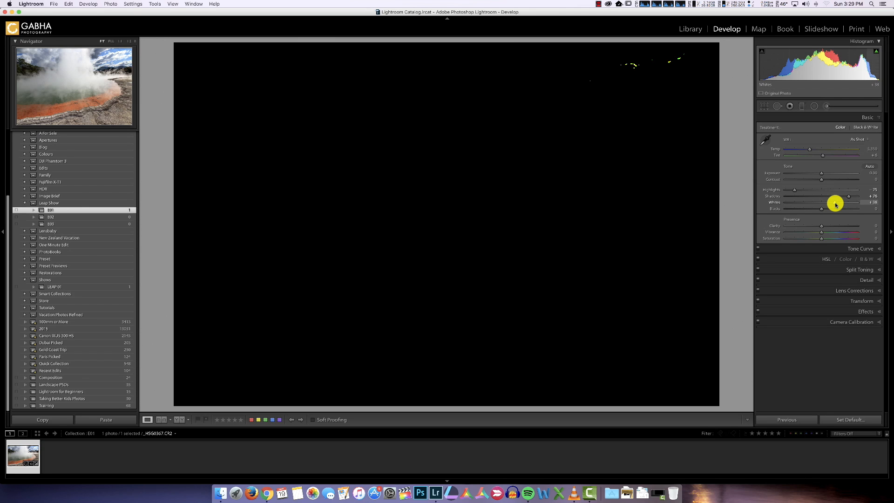
drag(836, 204, 834, 203)
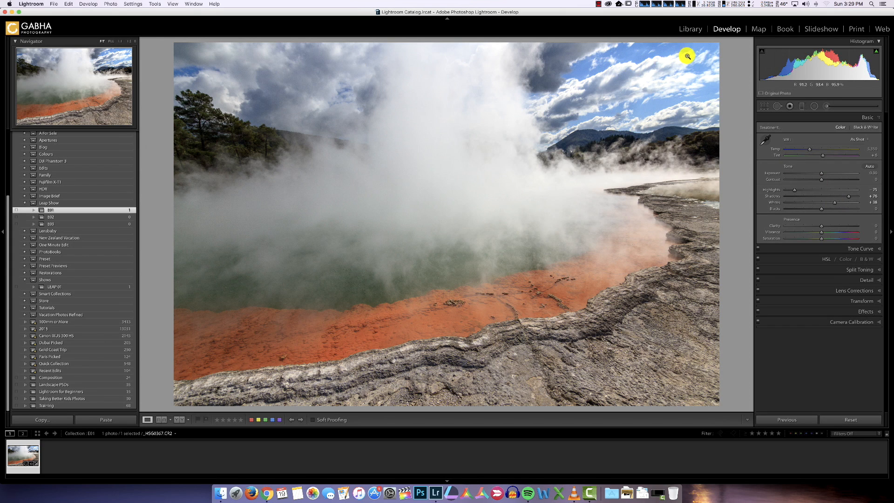
drag(794, 191, 794, 193)
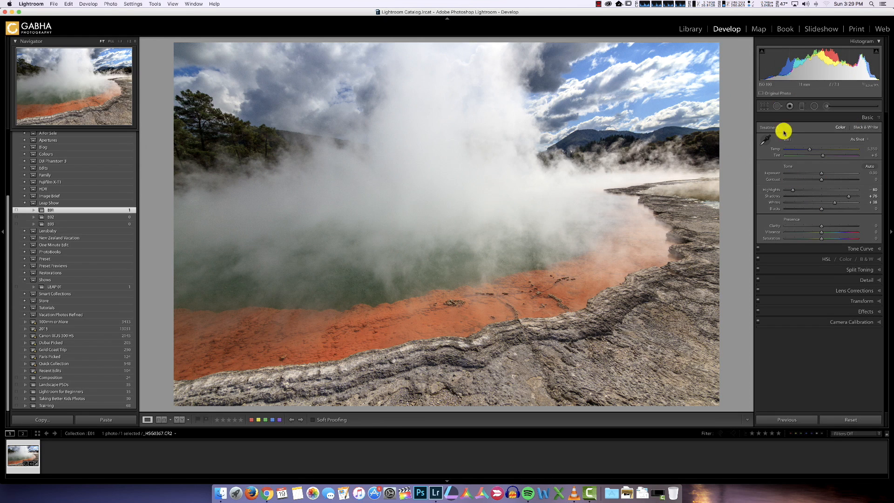
- Set Blacks to -40 with the clipping preview as a guide, and compare the photo before and after the edits
key(alt)
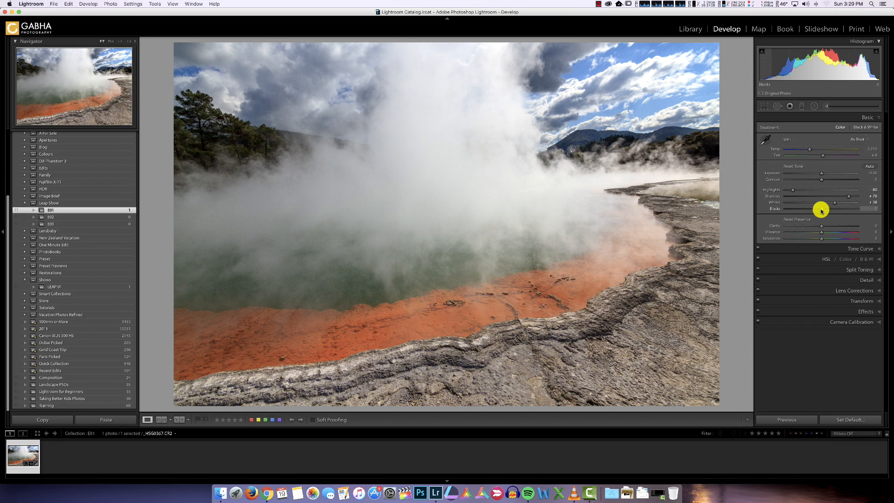
drag(822, 211, 813, 215)
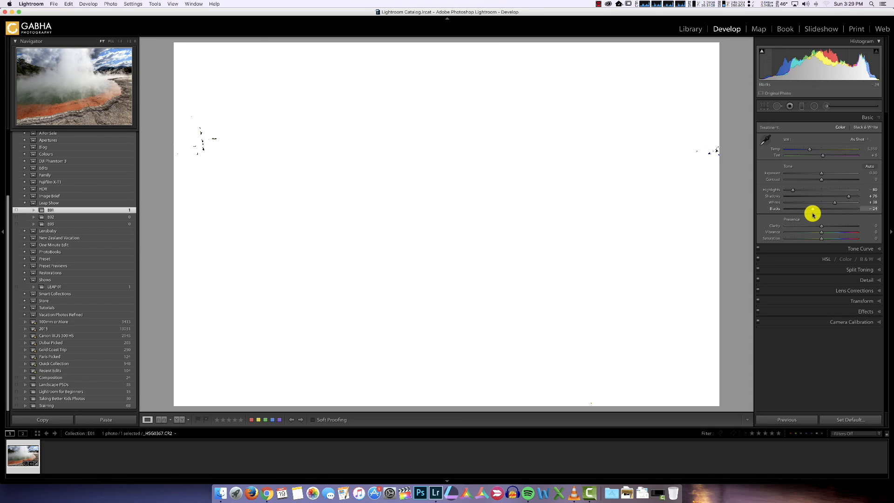
drag(814, 215, 807, 217)
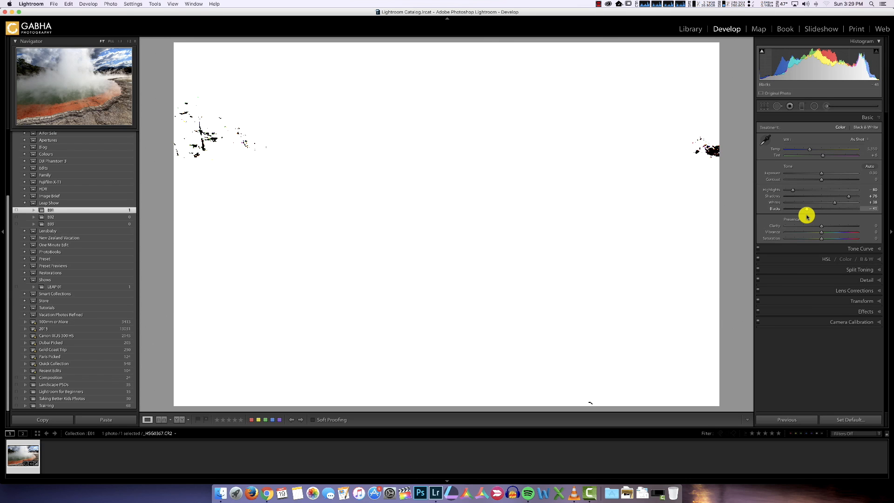
drag(808, 217, 807, 217)
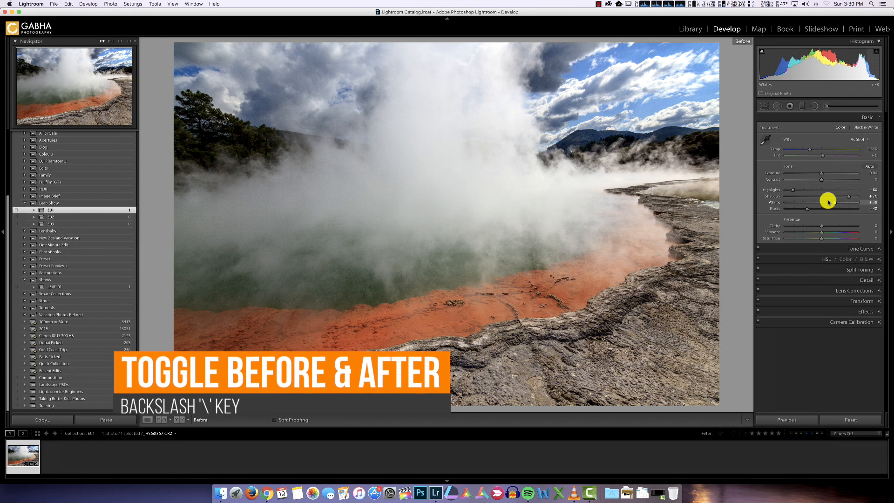
key(backslash)
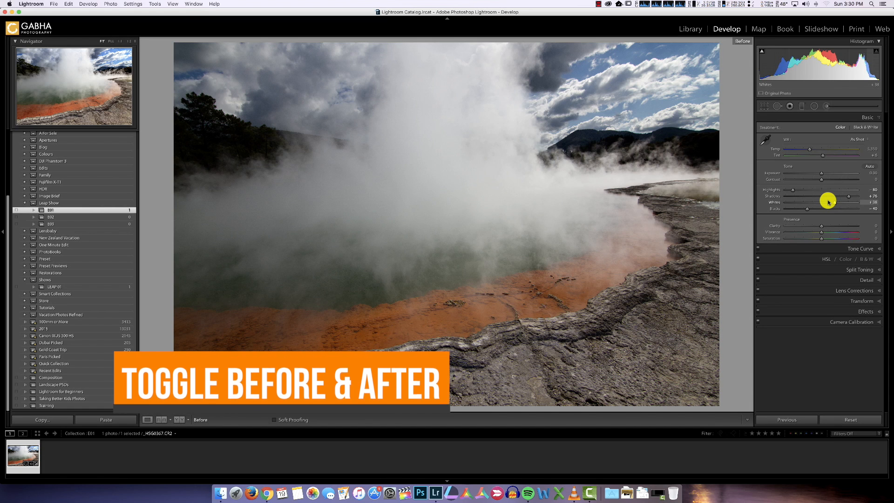
key(backslash)
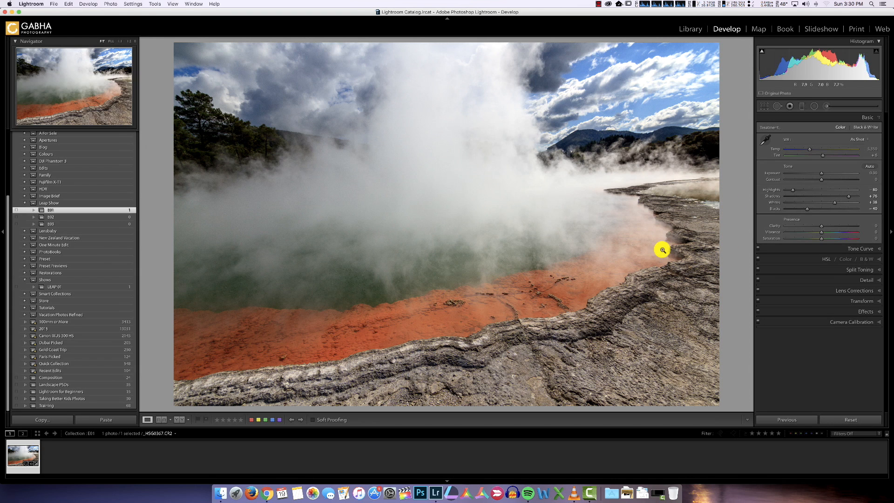
- Set the photo's Clarity to +60 and Vibrance to +9
click(823, 228)
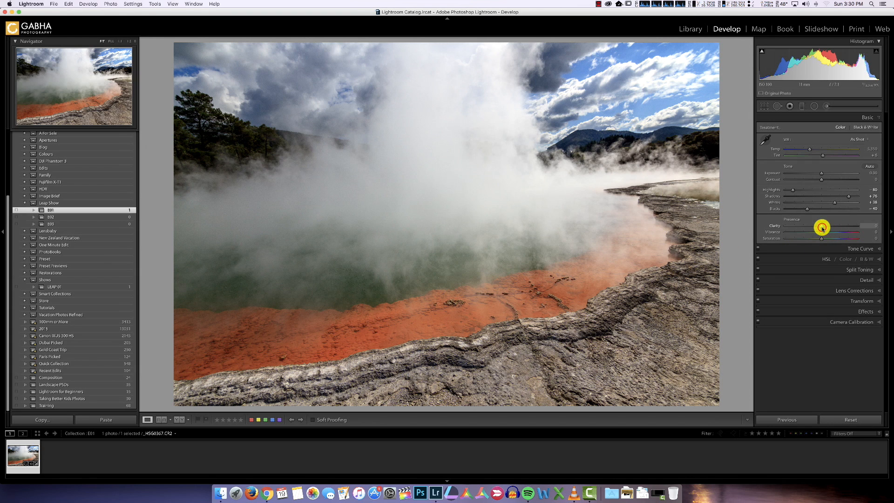
drag(824, 229, 837, 229)
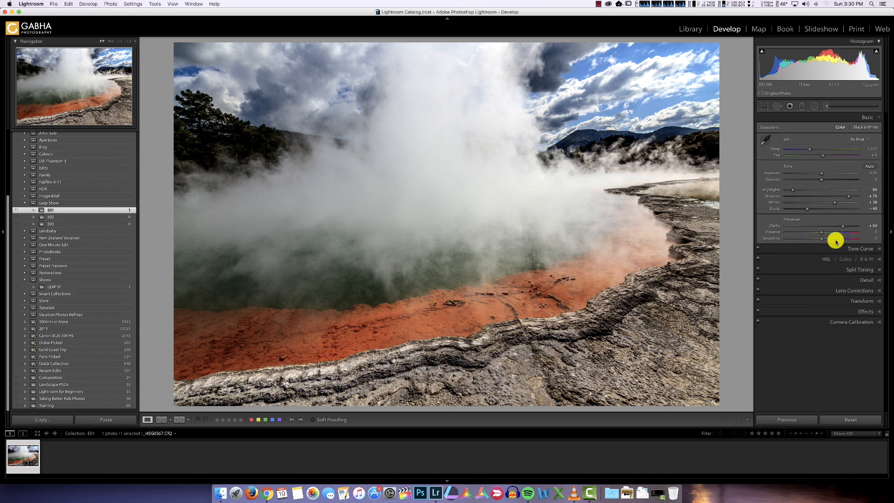
drag(824, 235, 826, 235)
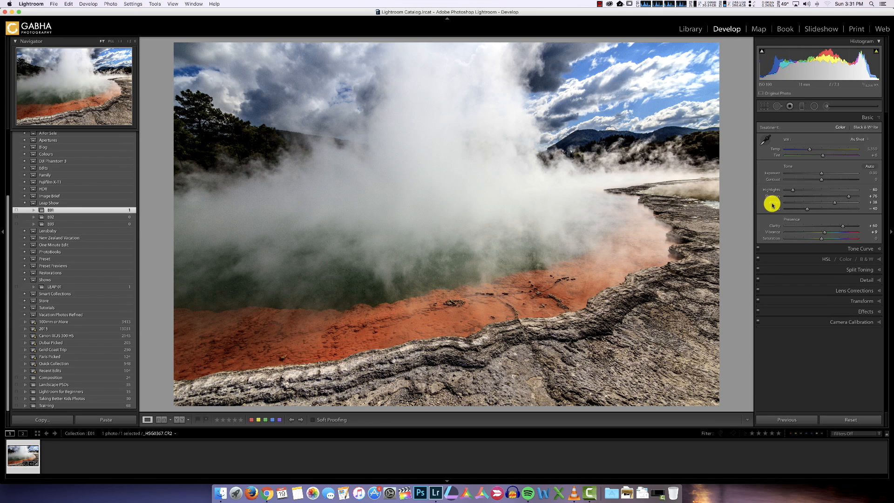
- Add a diagonal graduated filter from the photo's left side through the steam, with Shadows at 43 and Exposure at 0.42
click(803, 106)
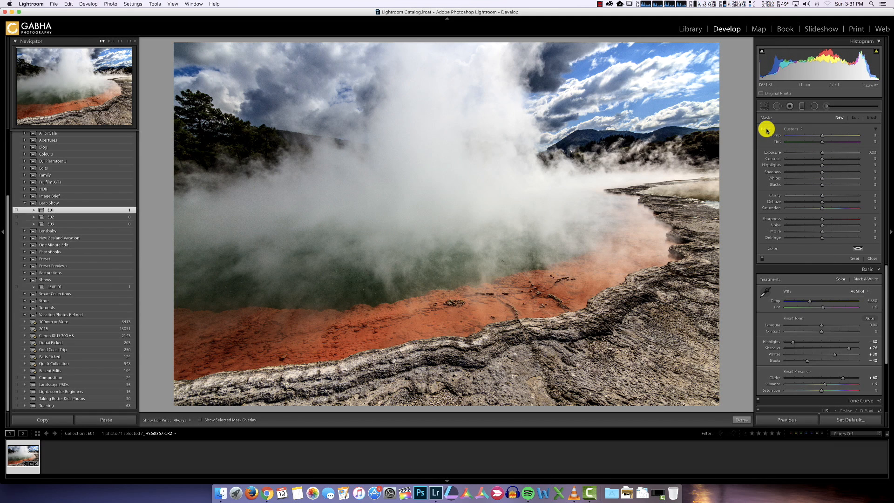
key(alt)
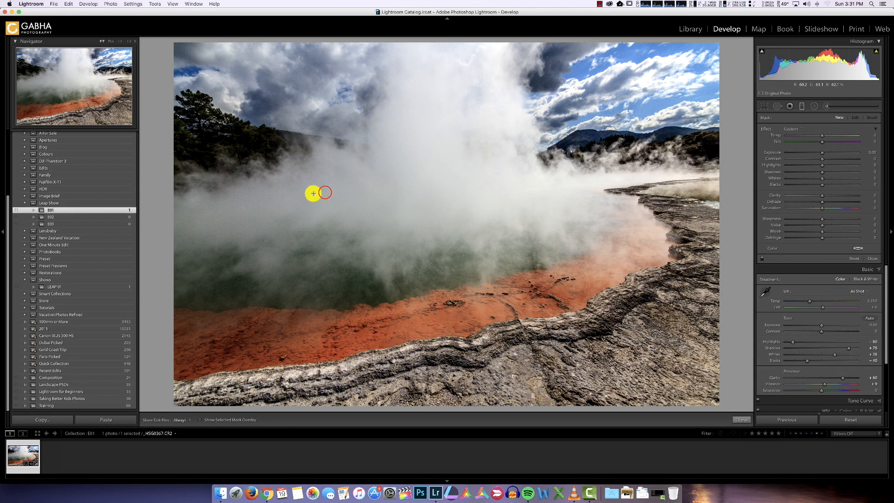
drag(326, 193, 514, 267)
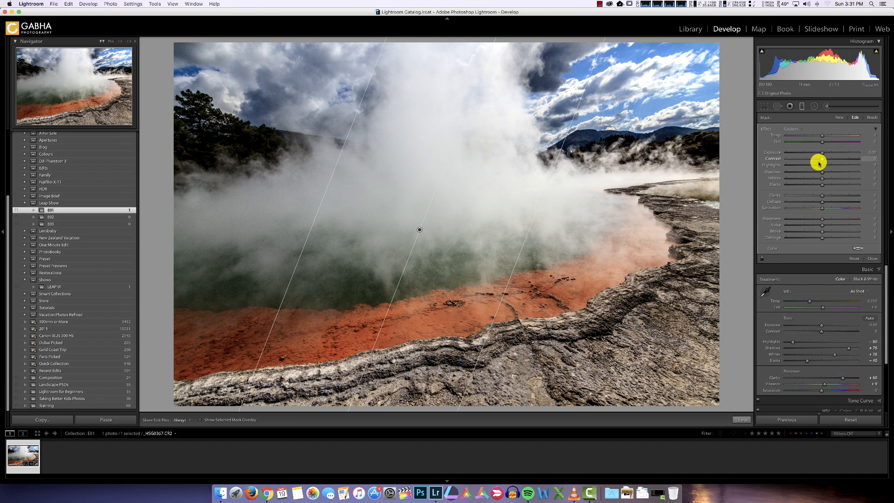
drag(822, 174, 839, 174)
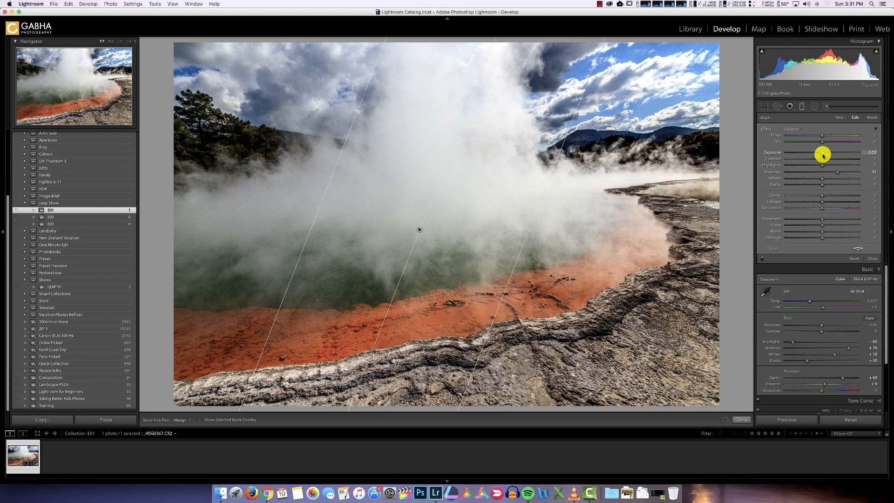
drag(824, 155, 826, 156)
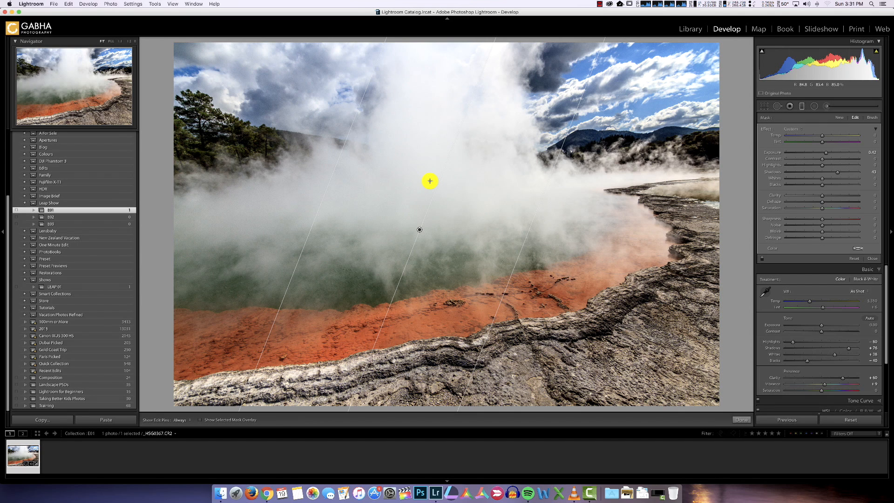
click(741, 420)
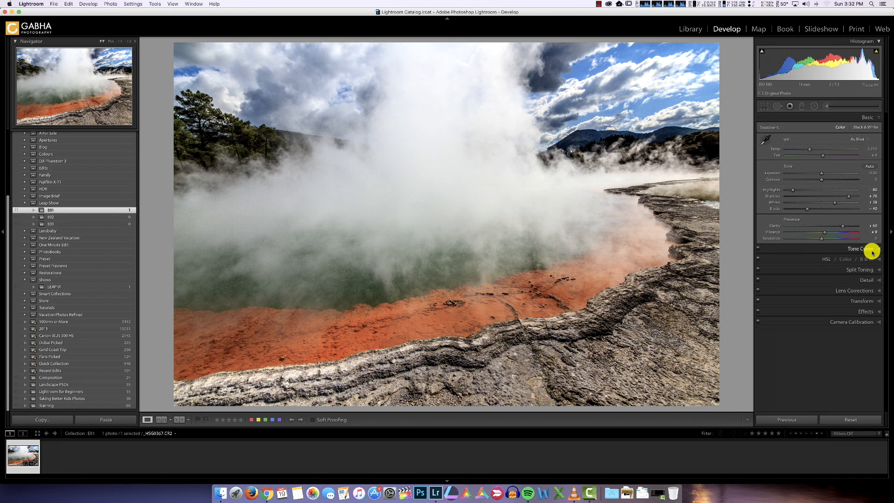
- Set the photo's sharpening Amount to 76, judging it in the grayscale preview
click(871, 280)
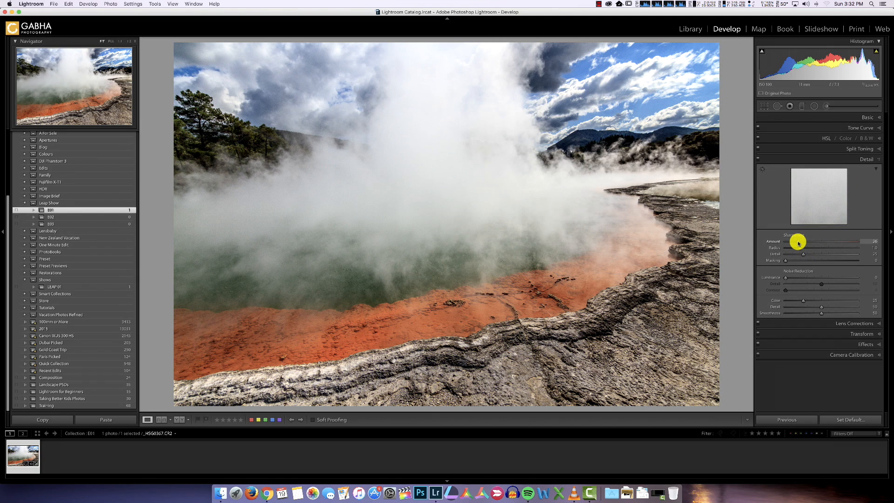
alt+click(799, 243)
drag(801, 242, 825, 242)
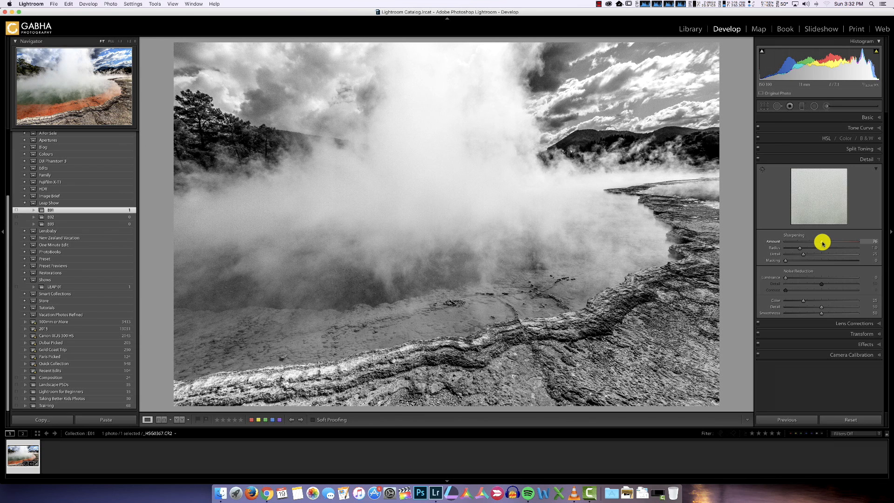
drag(822, 243, 823, 243)
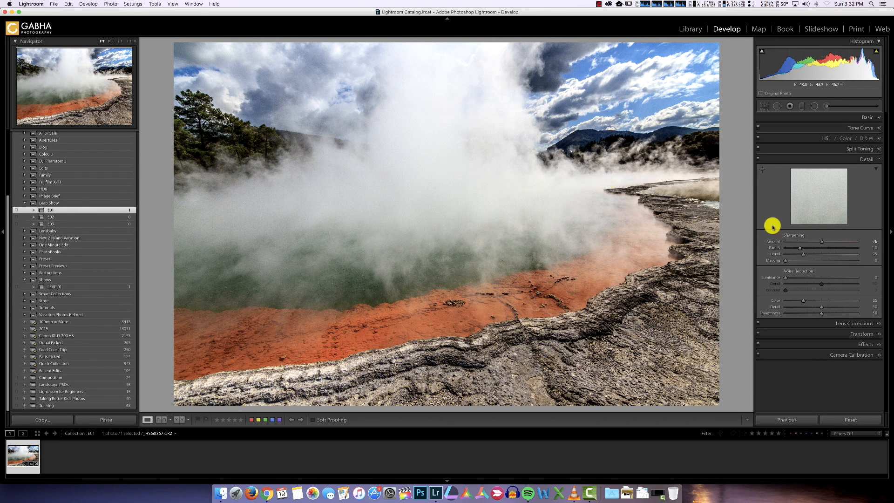
- Limit the sharpening to edges with Masking at 68, and set Luminance noise reduction to 16
click(785, 262)
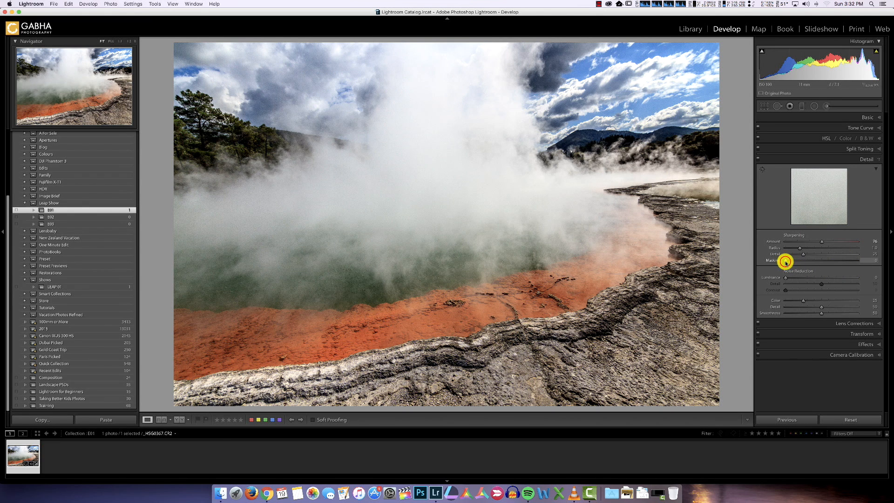
drag(786, 263, 831, 263)
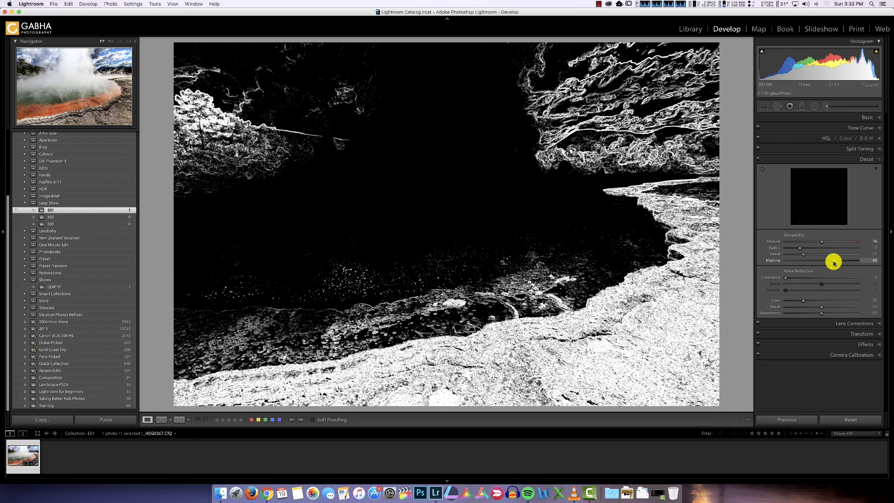
drag(834, 262, 834, 262)
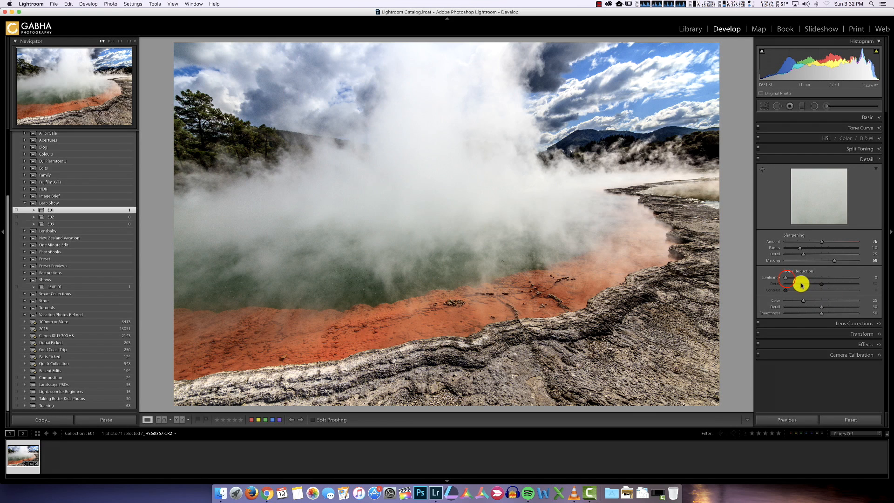
drag(786, 277, 794, 280)
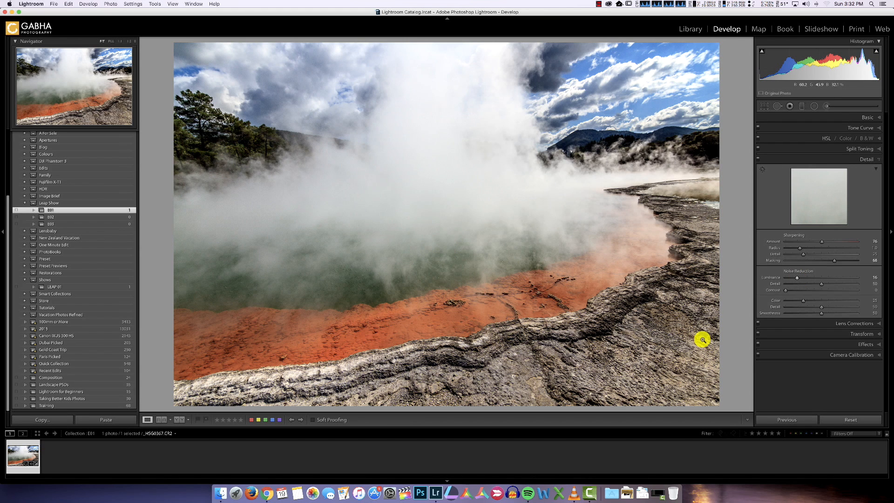
- Darken the photo's edges with a Highlight Priority post-crop vignette, setting Amount to -18 and Feather to 60
click(874, 344)
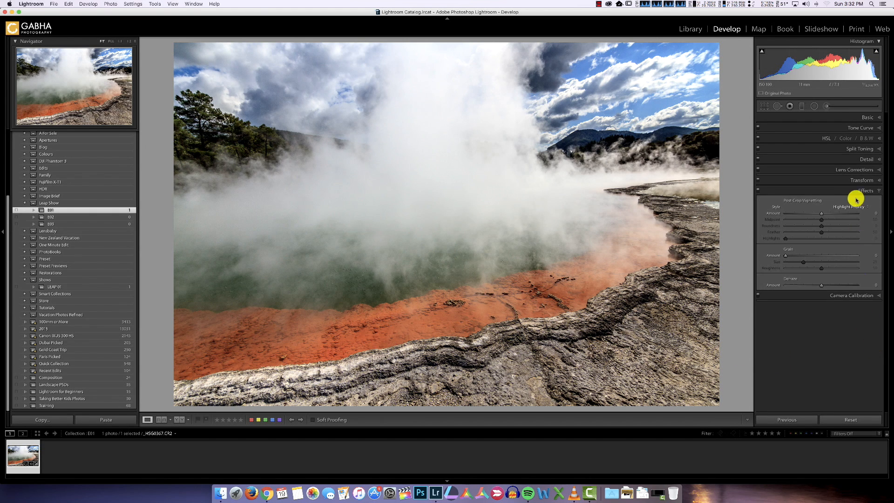
drag(821, 214, 815, 215)
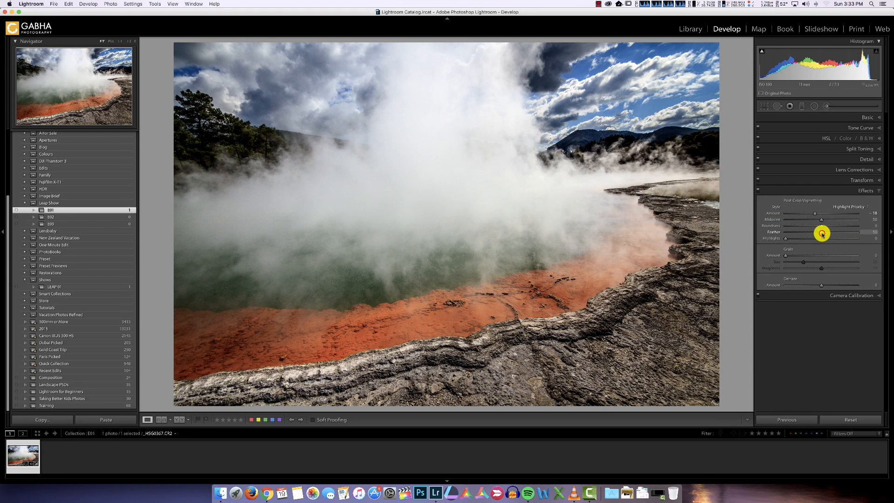
drag(822, 235, 828, 235)
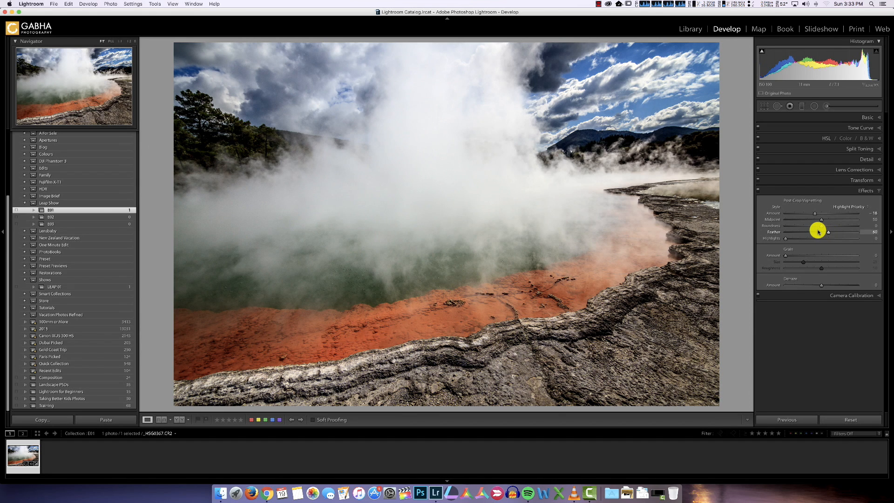
- Compare the photo with its unedited version and set the overall Exposure to +0.15
key(backslash)
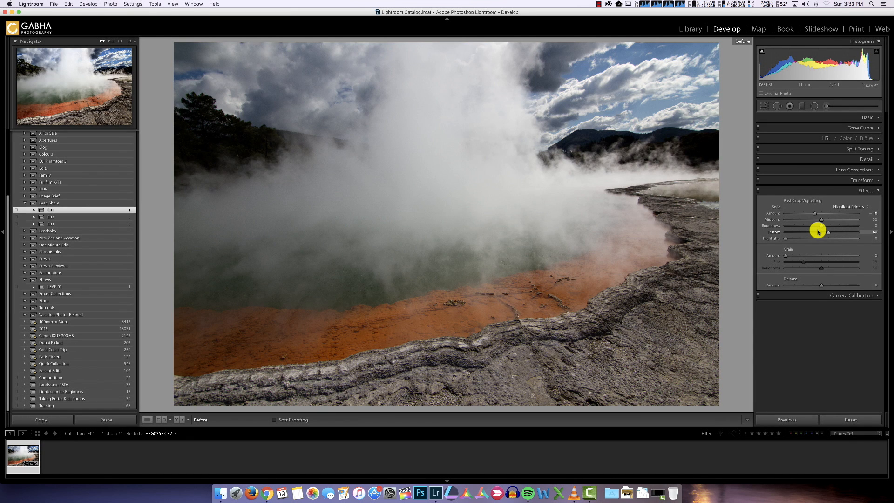
key(backslash)
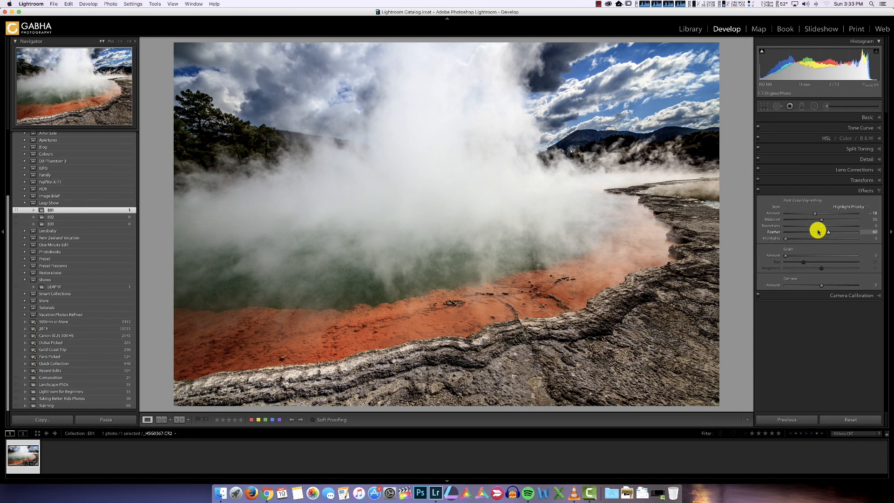
click(870, 118)
drag(823, 182, 824, 175)
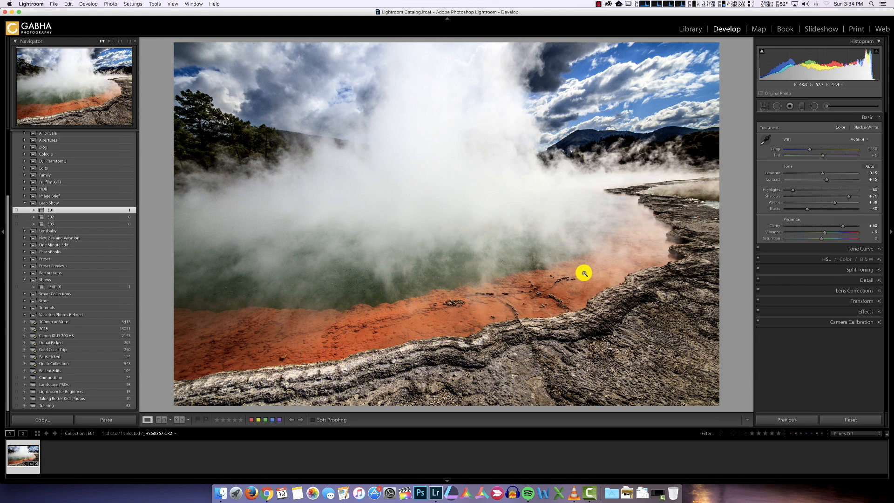
- Strengthen the pool's green in the HSL adjustments with Green Saturation at +26 and Green Luminance at +30
click(824, 259)
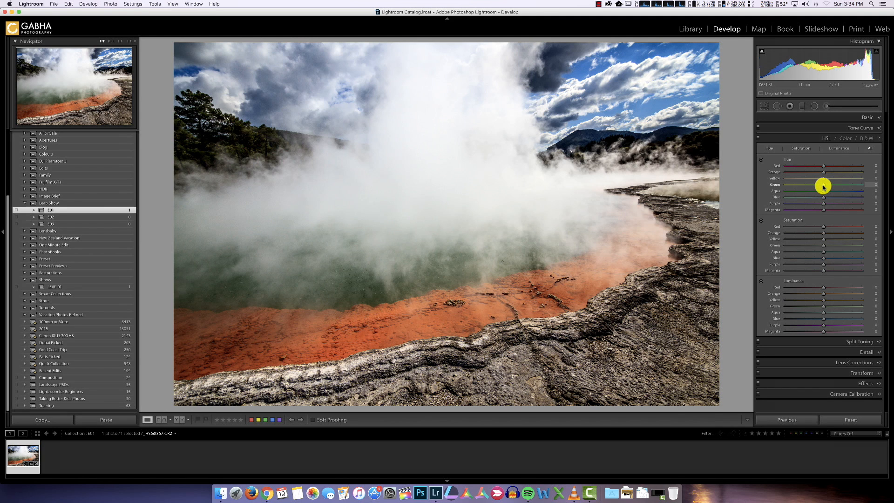
click(824, 247)
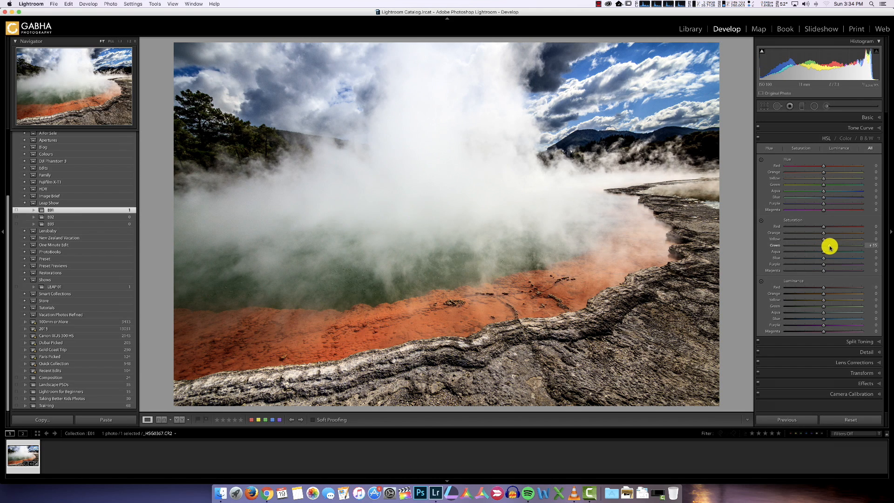
drag(830, 248, 833, 247)
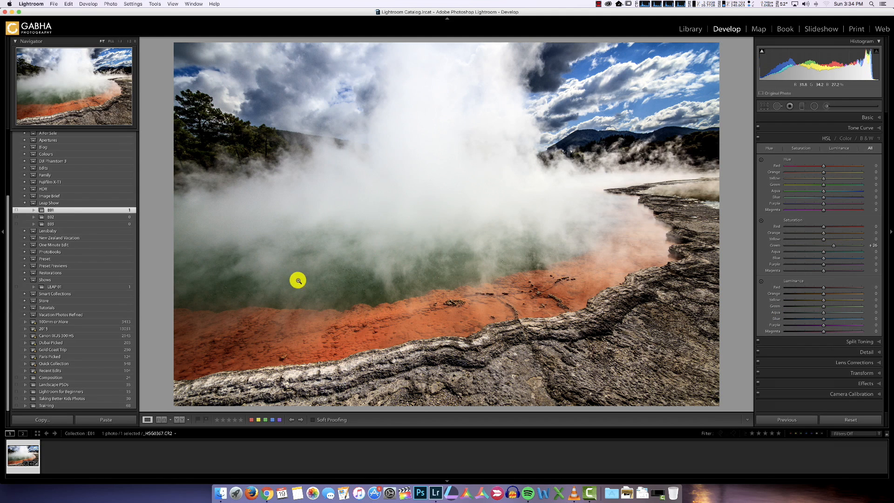
click(824, 308)
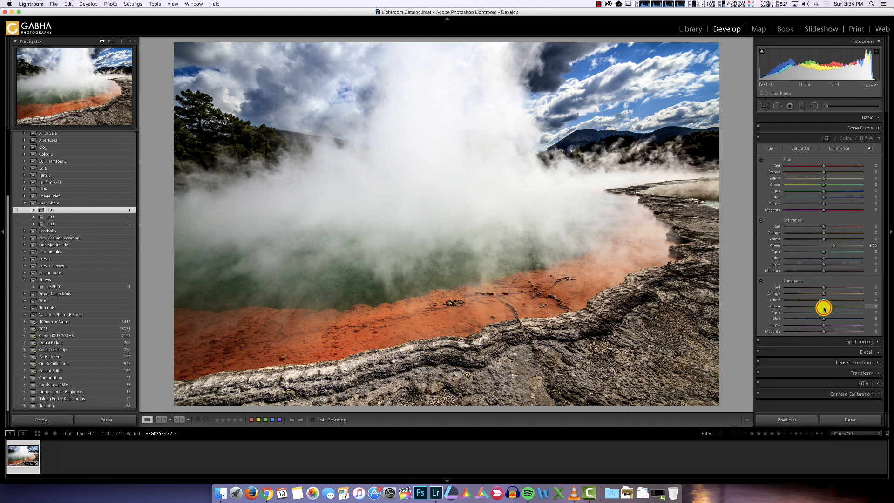
drag(824, 307, 834, 309)
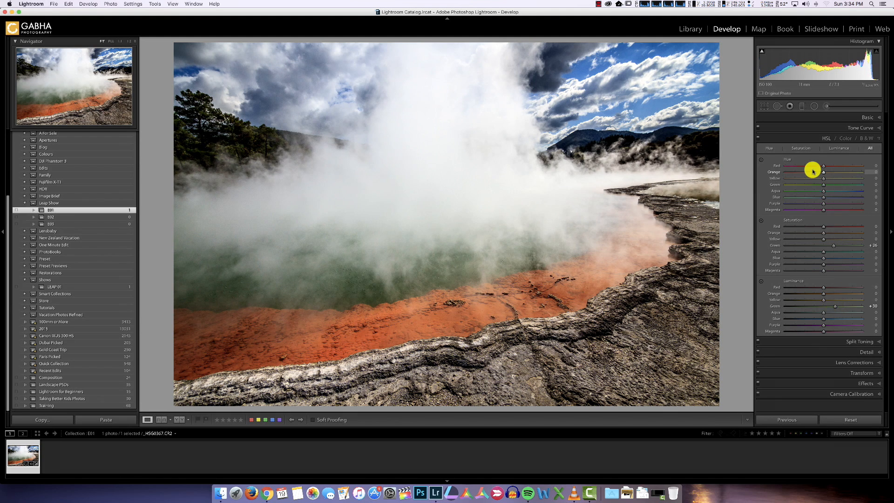
- Compare the photo without and with the HSL adjustments, and set Green Saturation to +46
click(758, 137)
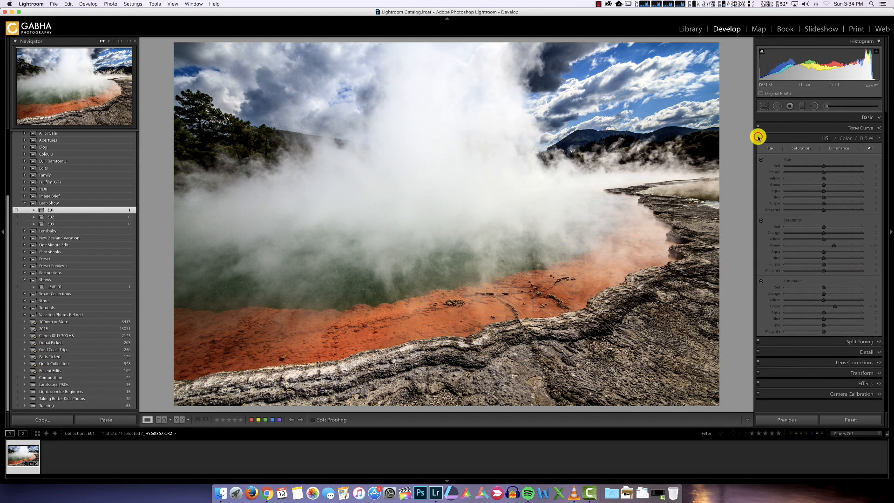
click(758, 137)
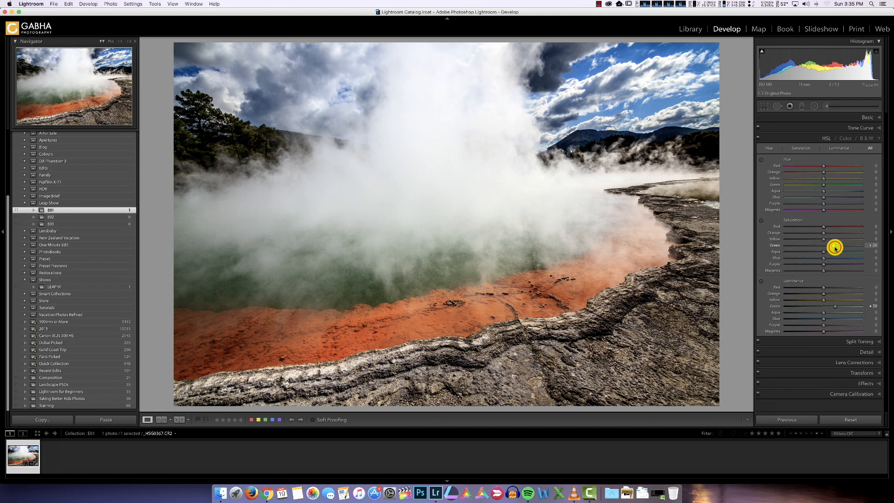
drag(835, 249, 840, 249)
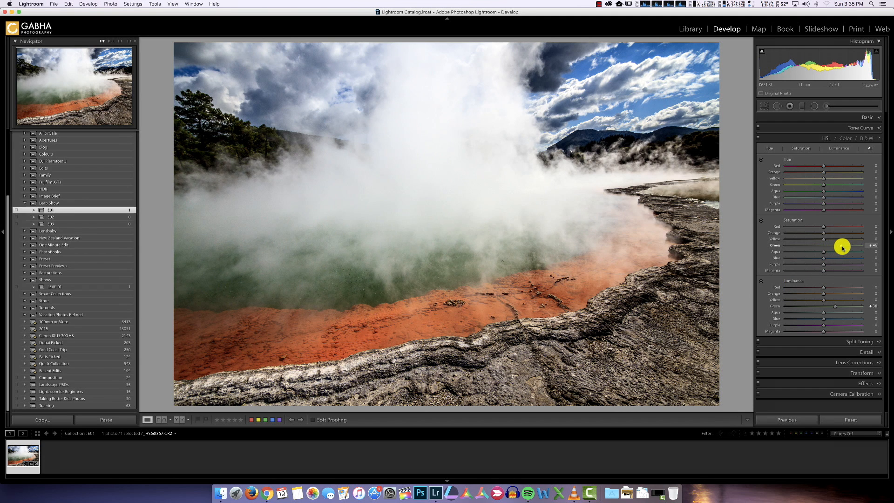